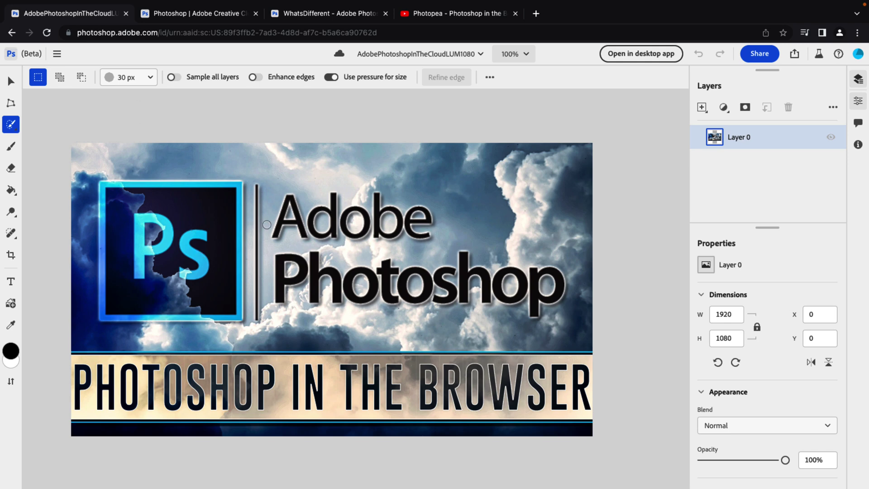
Scroll the workspace and expand the other selection tools and actions in the toolbar.
scroll(267, 226, down, 3)
scroll(293, 245, up, 2)
scroll(294, 245, up, 10)
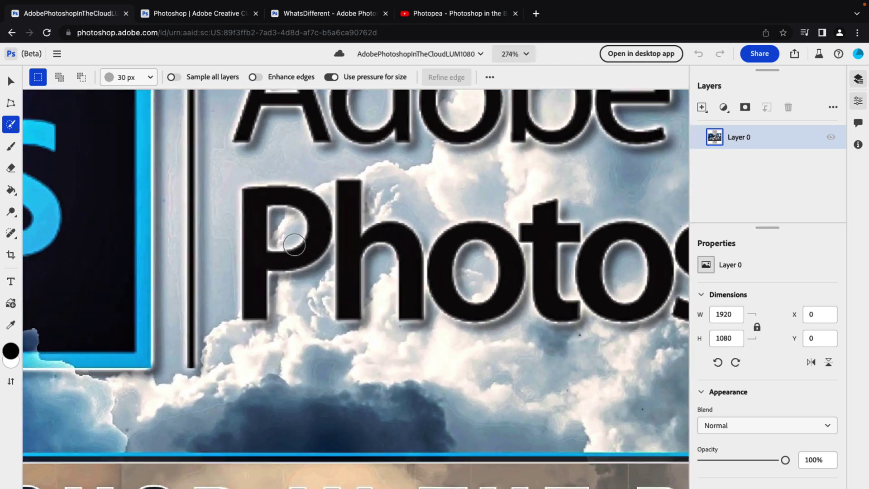
scroll(295, 245, down, 10)
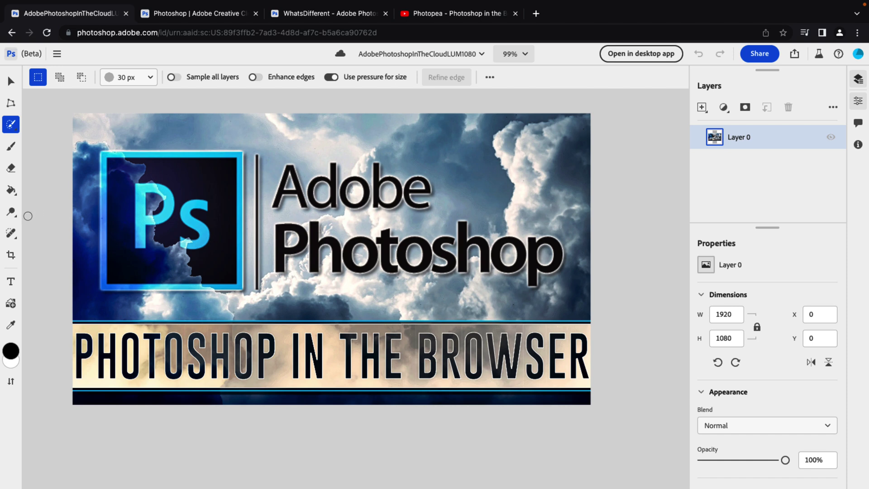
click(11, 126)
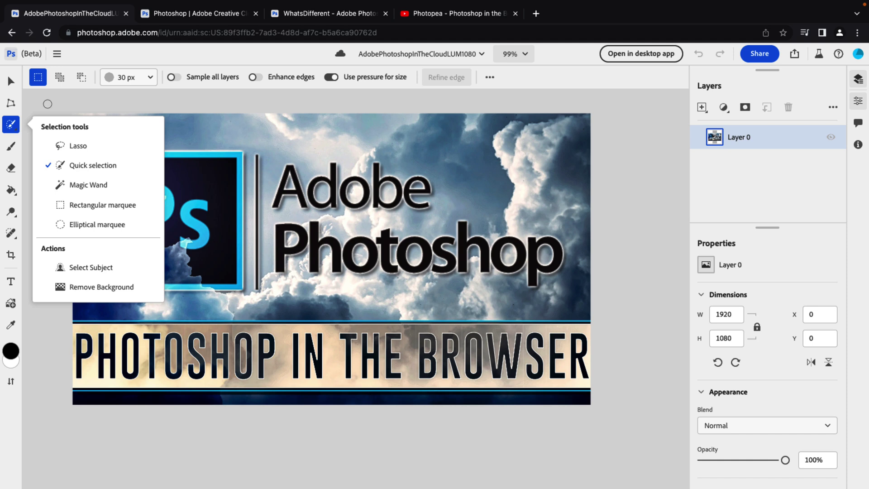
Browse the main menu's Filter commands, close the menu, and switch to the Brush tool.
click(58, 53)
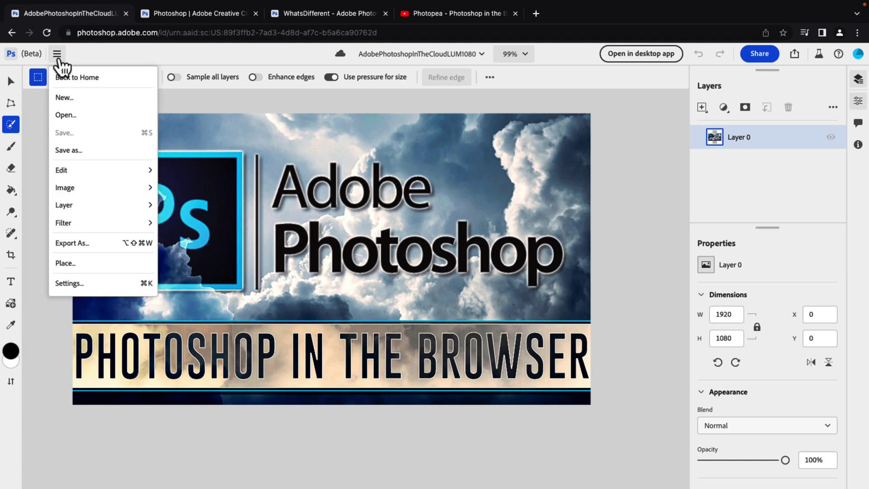
mouse_move(80, 227)
click(627, 158)
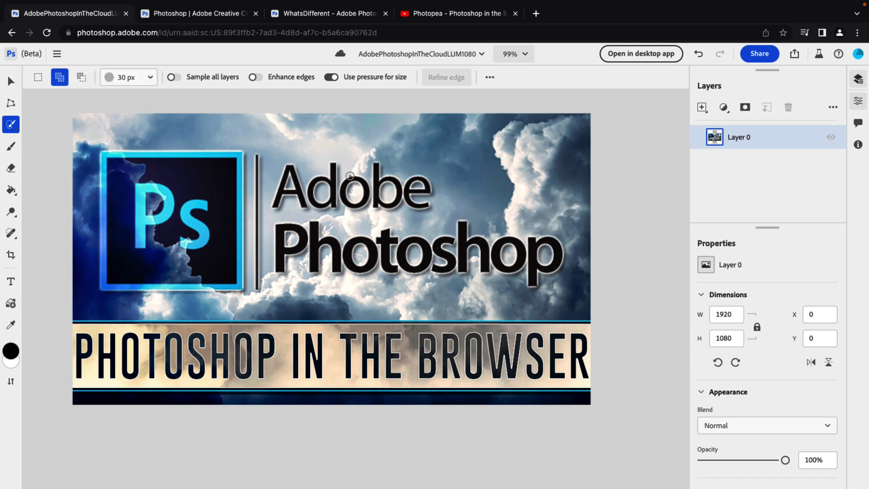
click(12, 153)
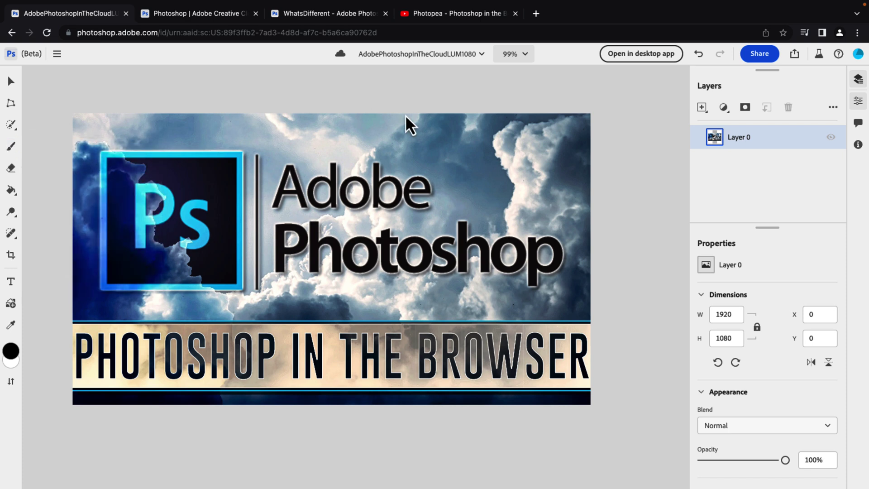
From the Help list, view and scroll the keyboard shortcuts list, then close it.
click(839, 54)
click(781, 150)
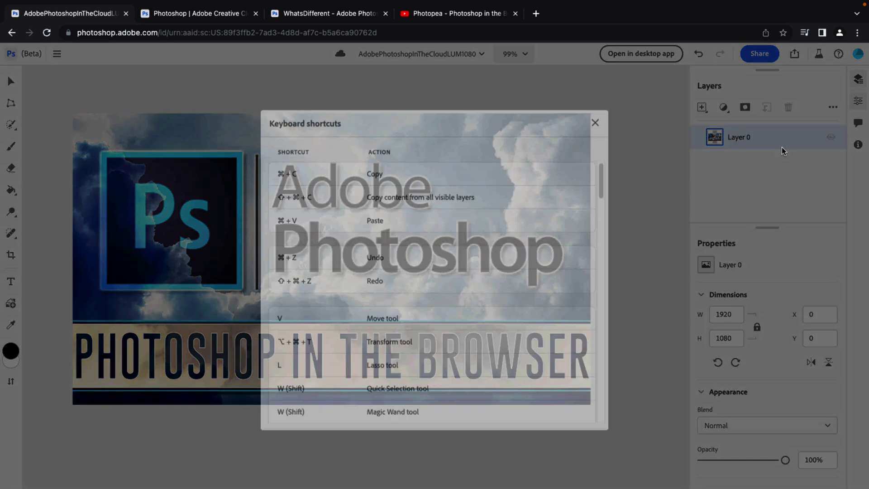
scroll(544, 244, down, 5)
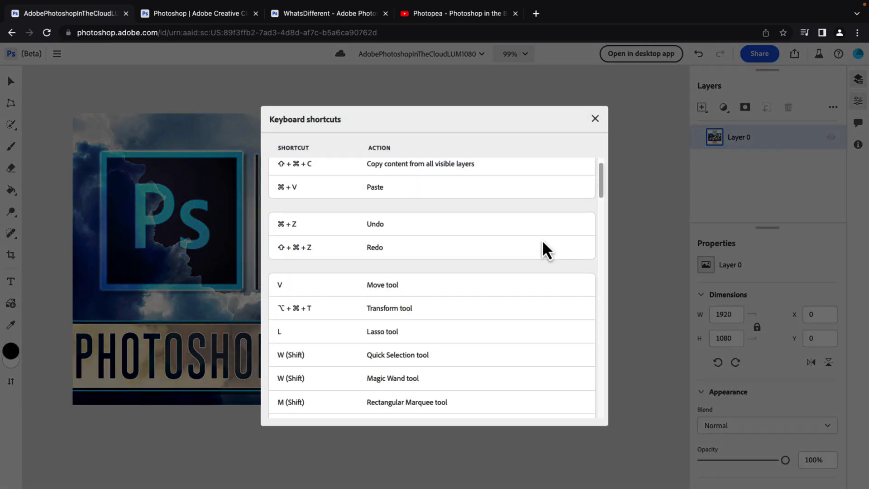
scroll(543, 244, down, 2)
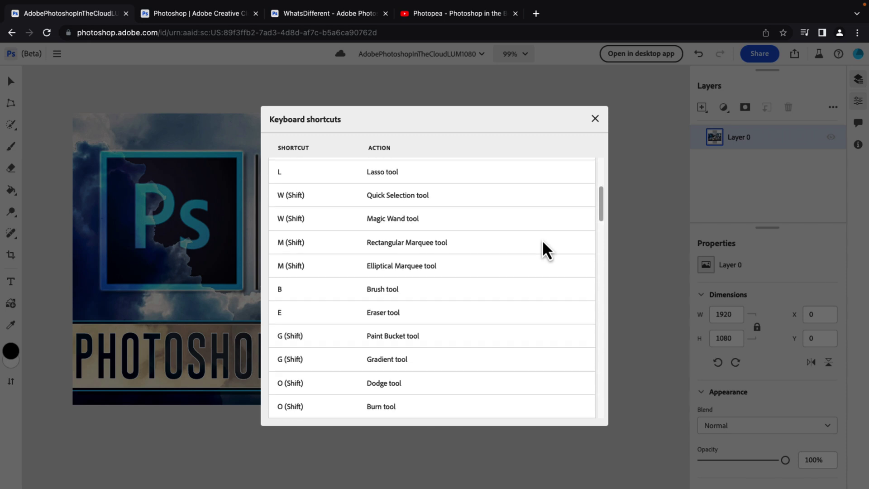
scroll(543, 243, down, 9)
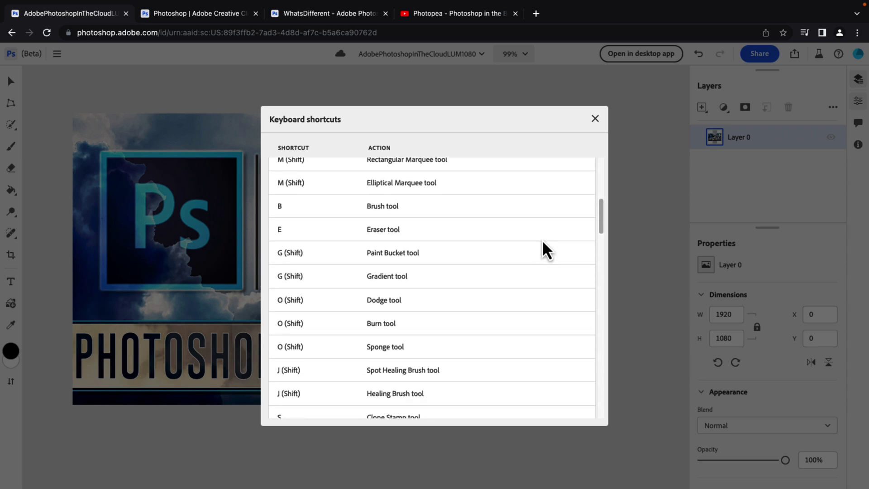
scroll(542, 244, down, 16)
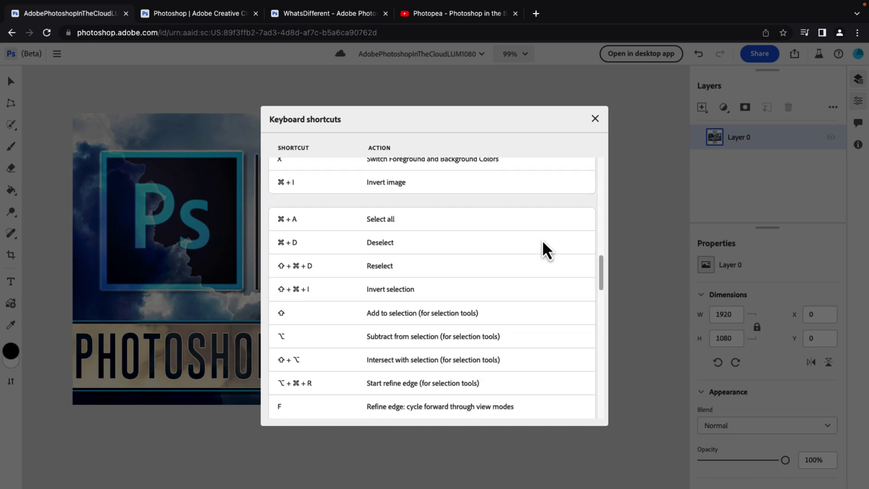
scroll(542, 240, down, 7)
click(596, 120)
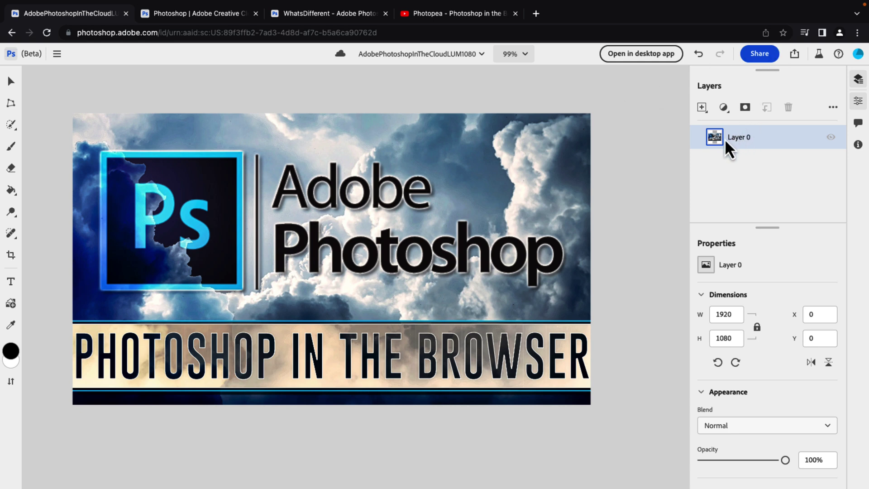
On the Creative Cloud Photoshop home page, start Take the tour from the Welcome banner.
click(222, 16)
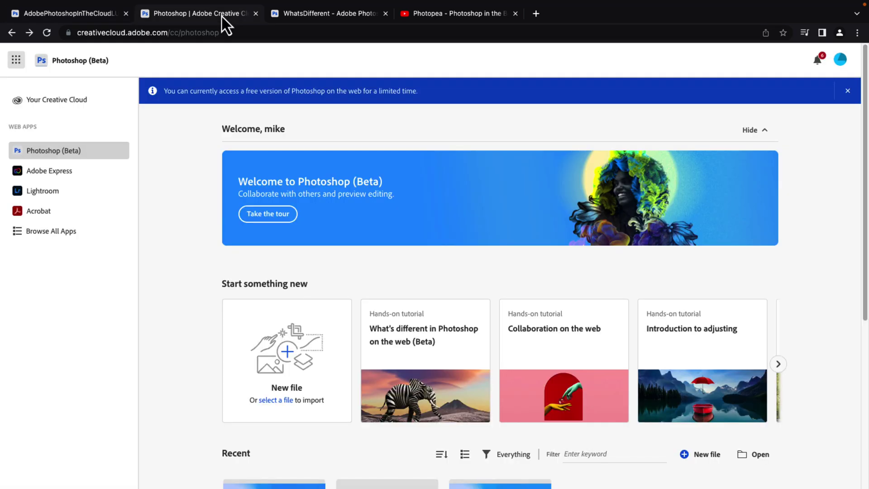
click(279, 214)
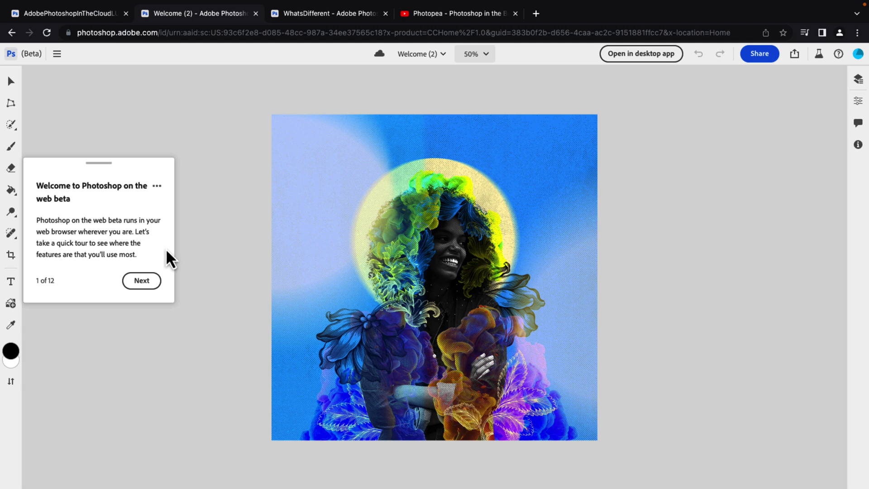
Advance the tour through Reveal more tools, Tool options and Selection actions to Layers, 5 of 12.
click(142, 280)
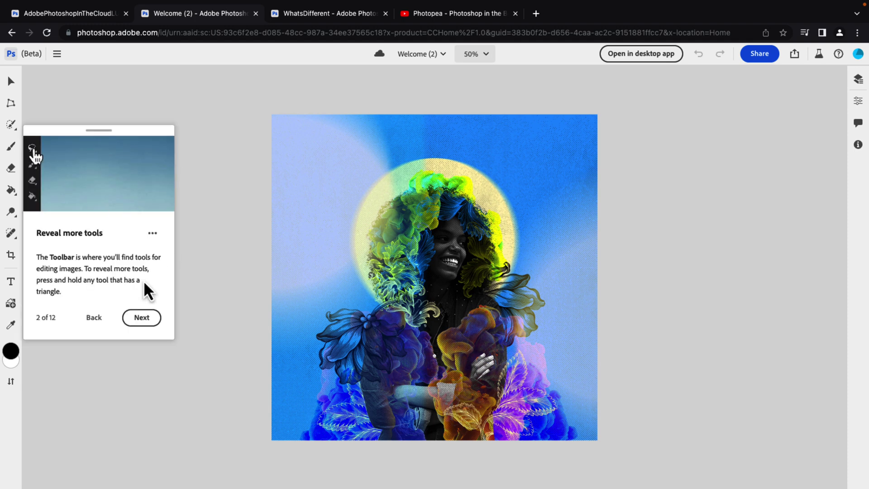
click(142, 317)
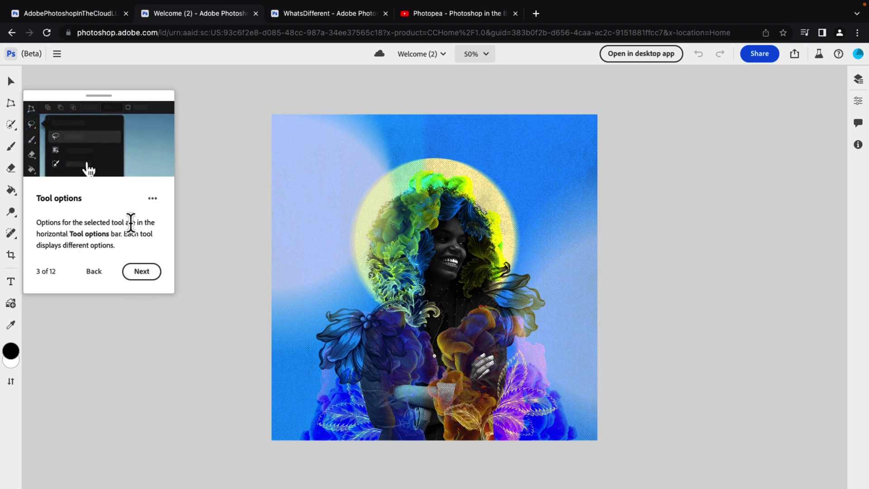
click(149, 275)
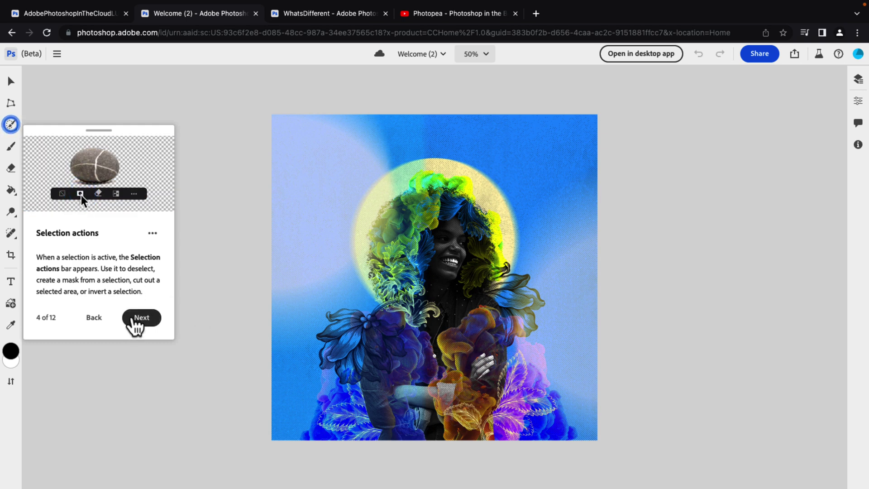
click(134, 318)
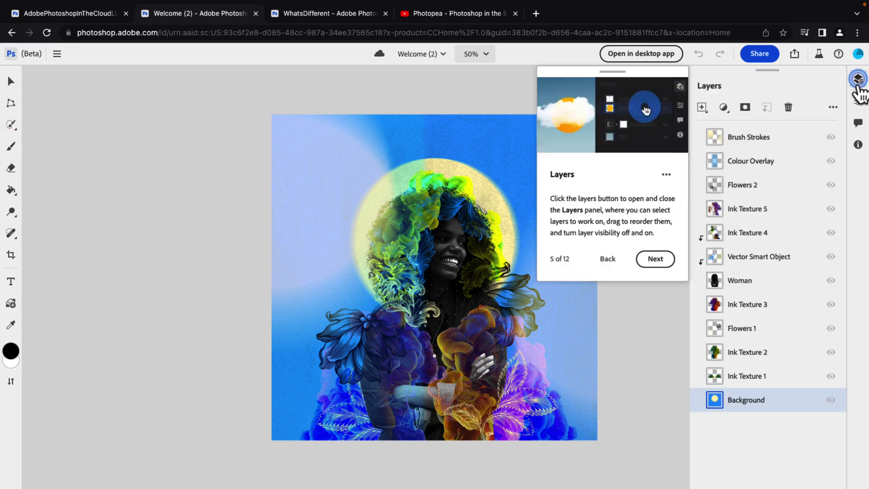
Advance the tour through Layer actions, Layer properties and Comments to Save and export.
click(655, 259)
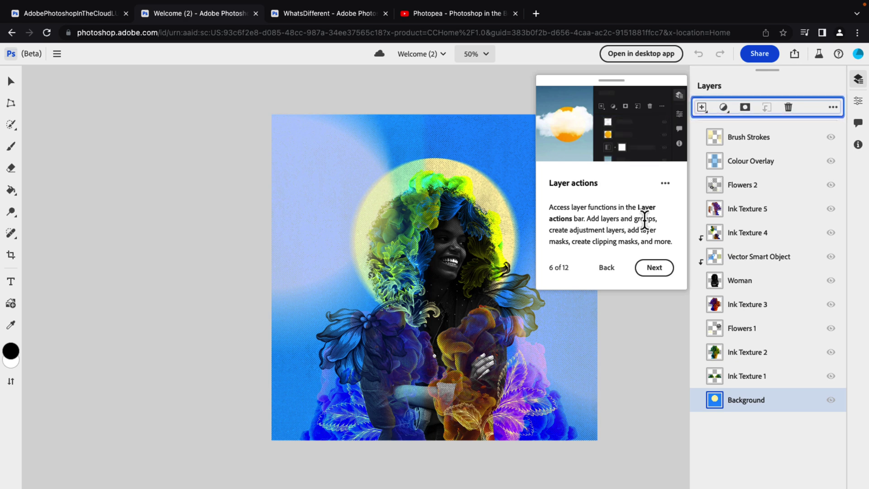
click(654, 268)
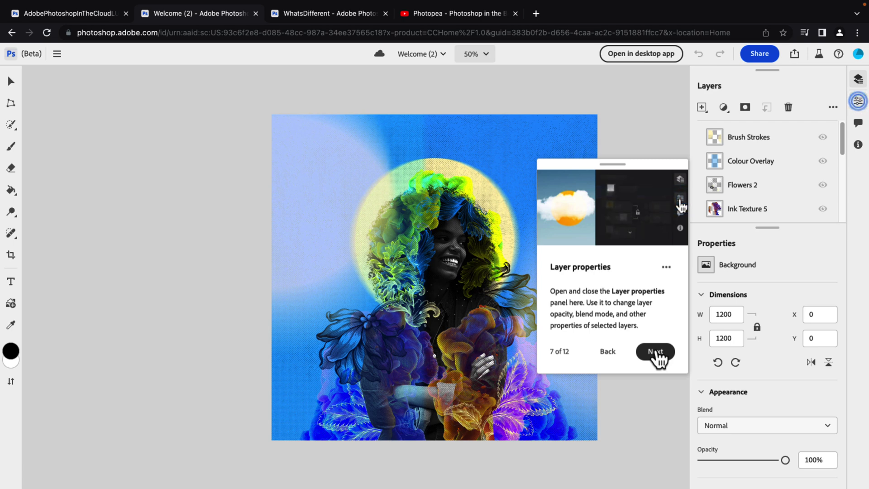
click(657, 351)
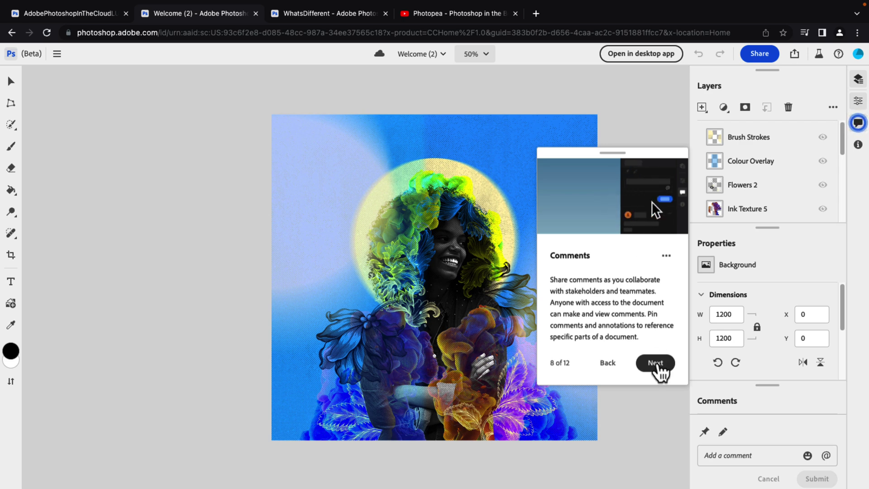
click(657, 365)
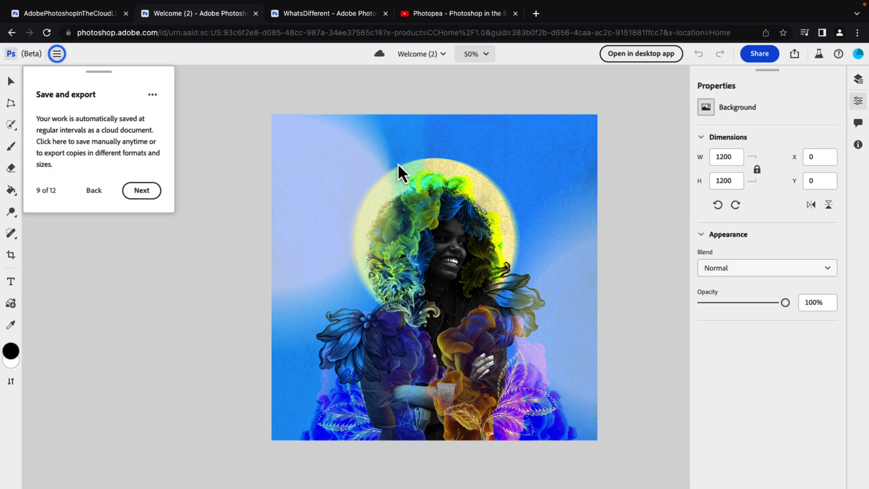
Go through the Collaboration, Give feedback and Shortcuts & FAQ cards, then finish with Done.
click(149, 191)
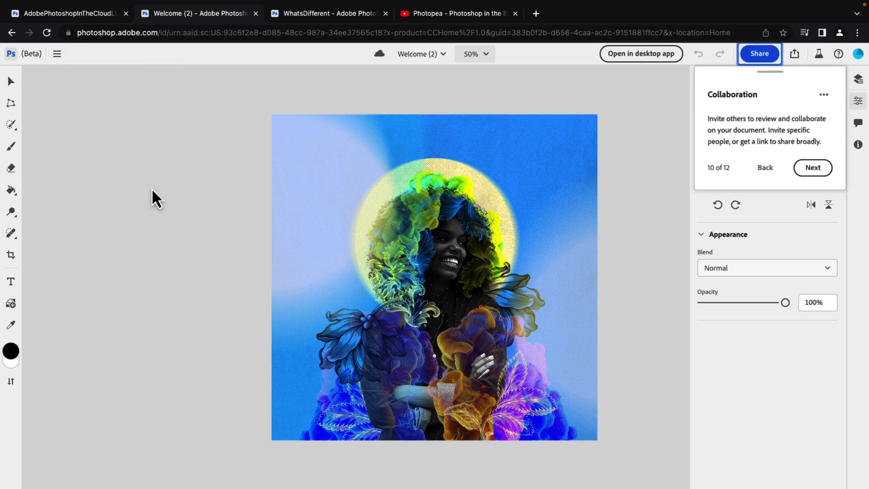
click(813, 169)
click(814, 168)
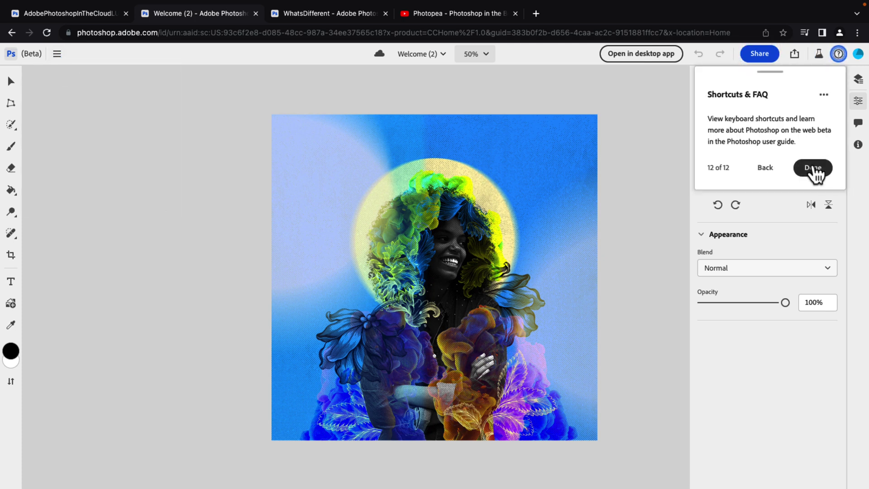
click(814, 169)
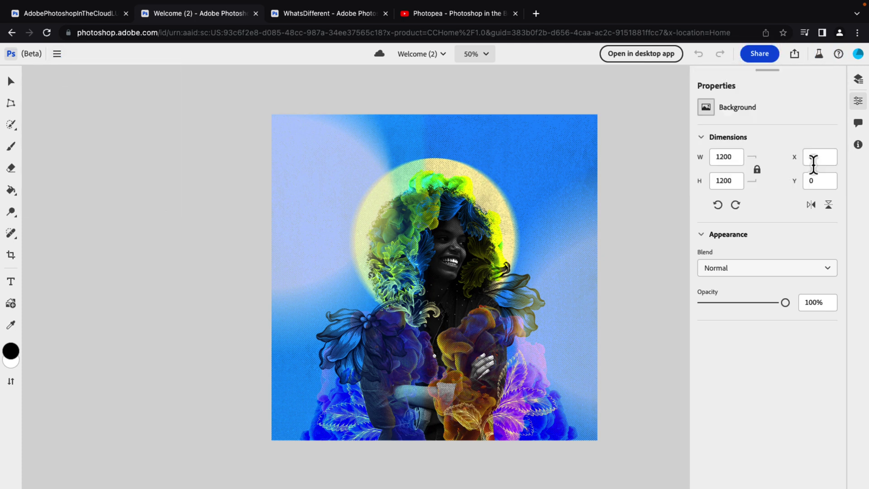
On the WhatsDifferent tab, advance the tour through essential menu, version history and frequent items to Transform.
click(327, 18)
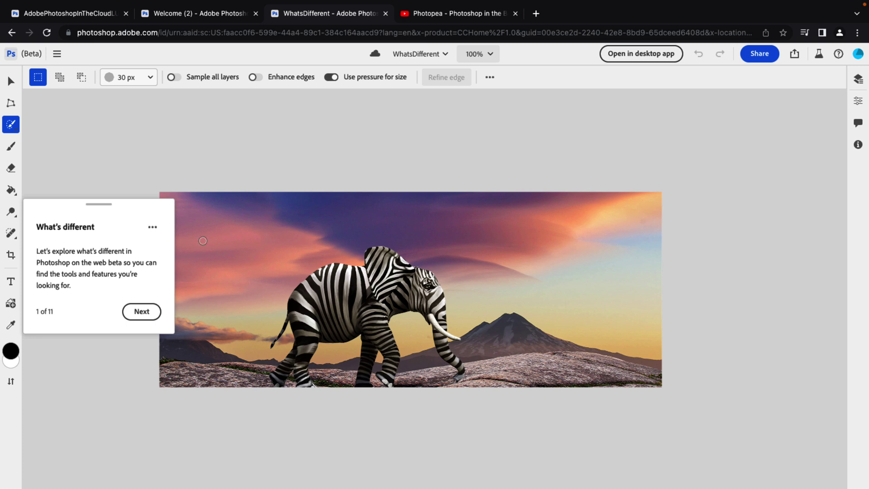
click(149, 312)
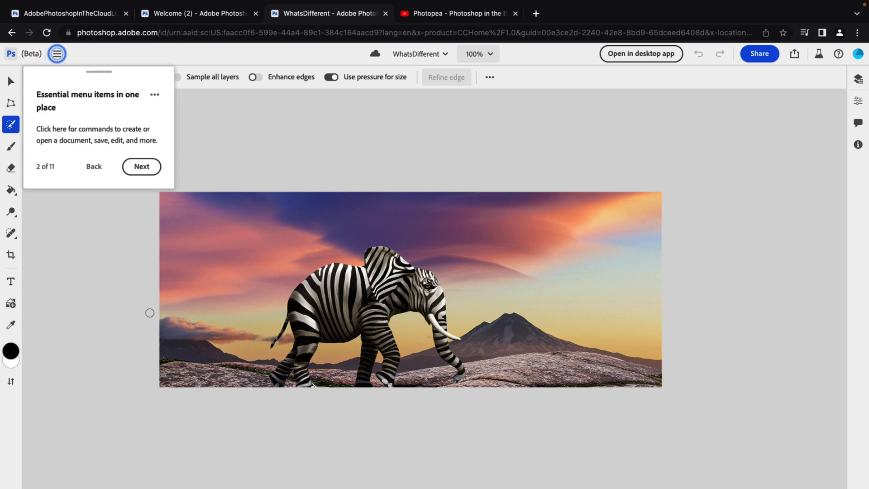
click(139, 167)
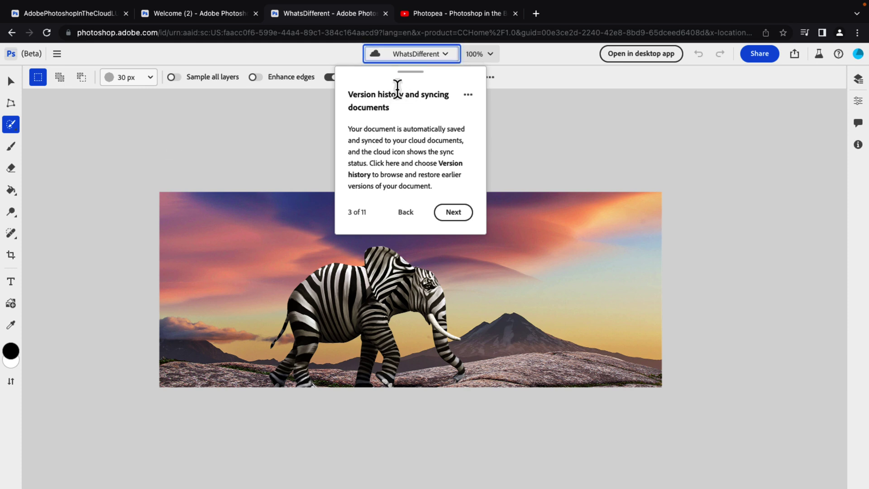
click(461, 217)
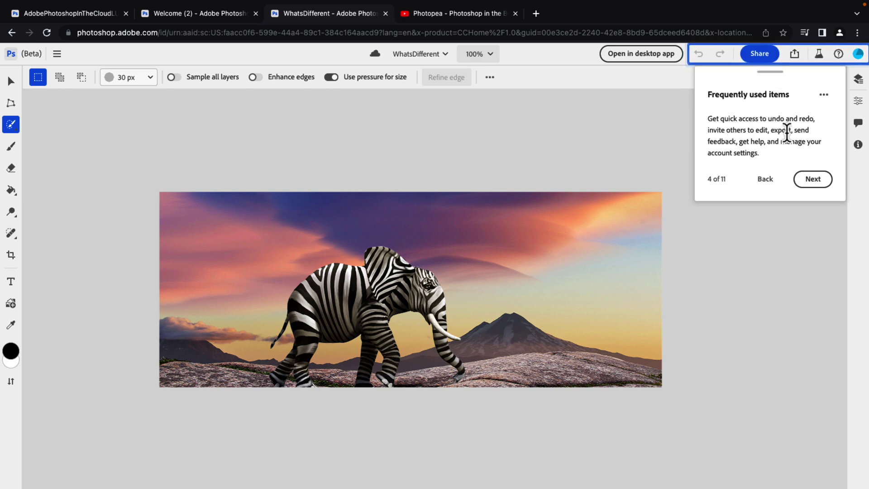
click(812, 178)
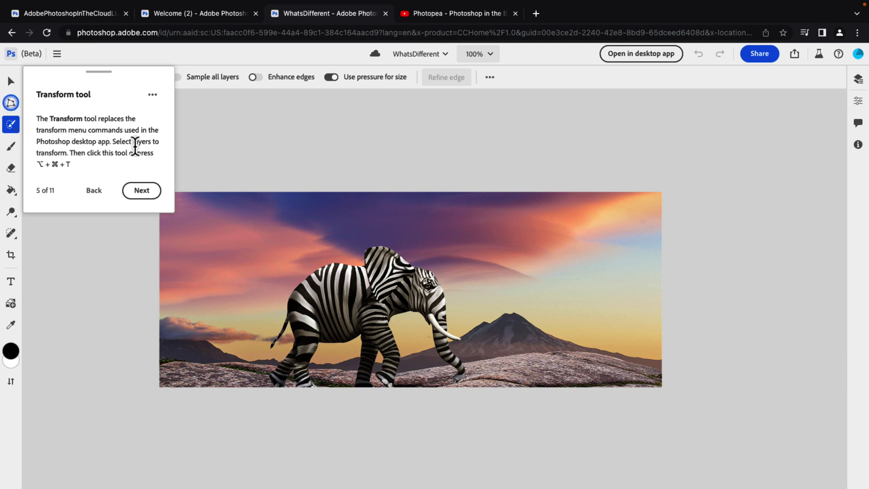
Continue through Place image, colors, selection actions and layer panels to Comments and file info, 11 of 11.
click(141, 191)
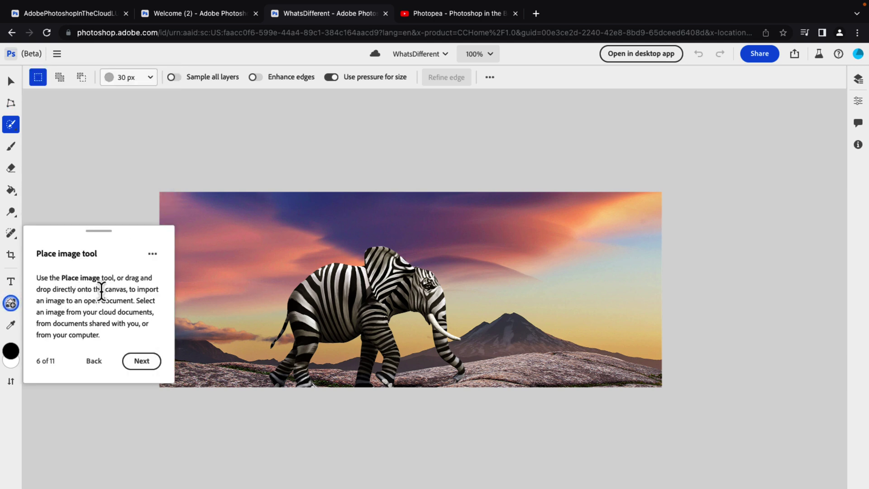
click(142, 361)
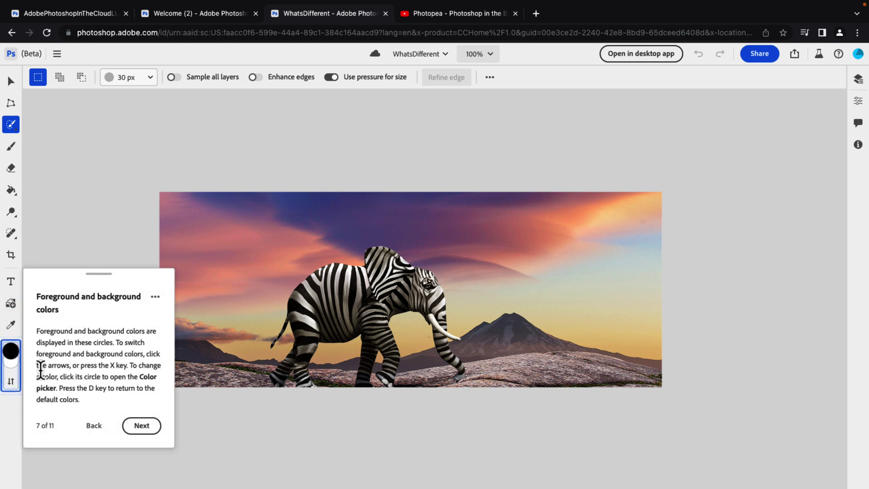
click(138, 429)
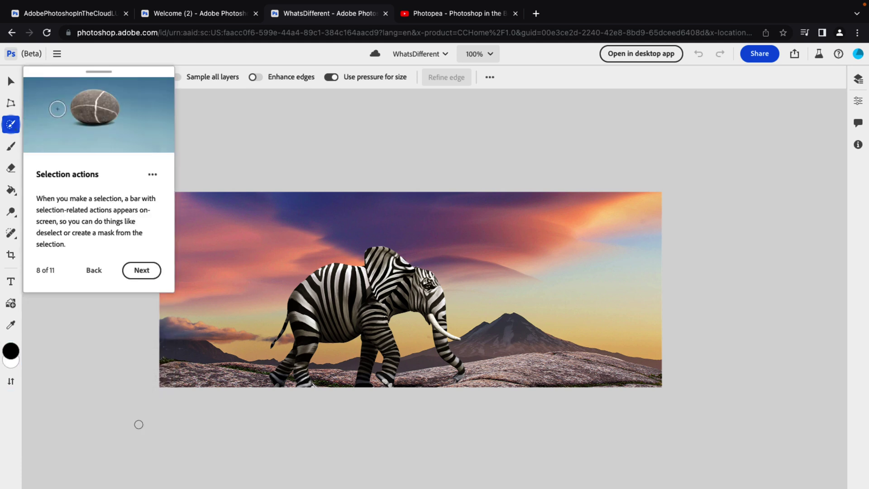
click(142, 271)
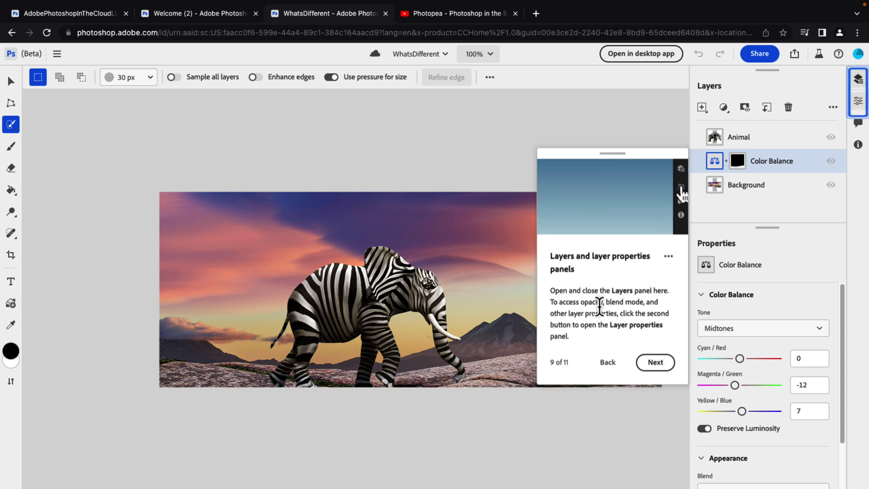
click(655, 362)
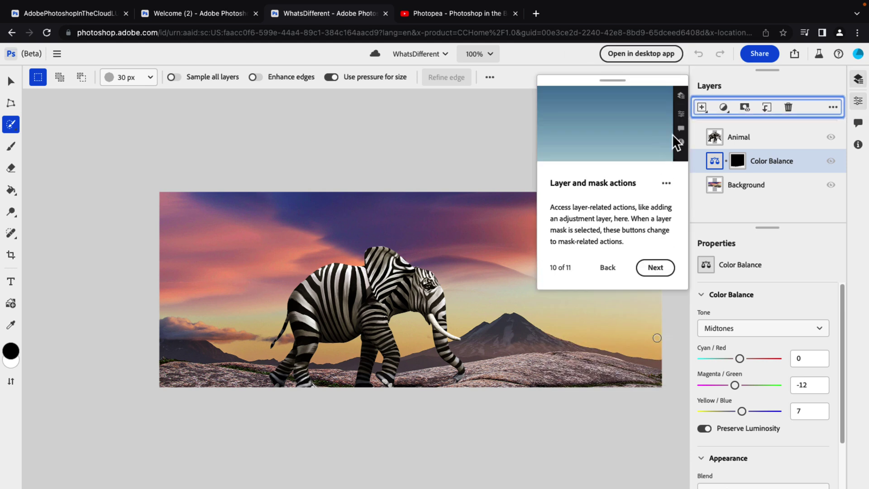
click(655, 267)
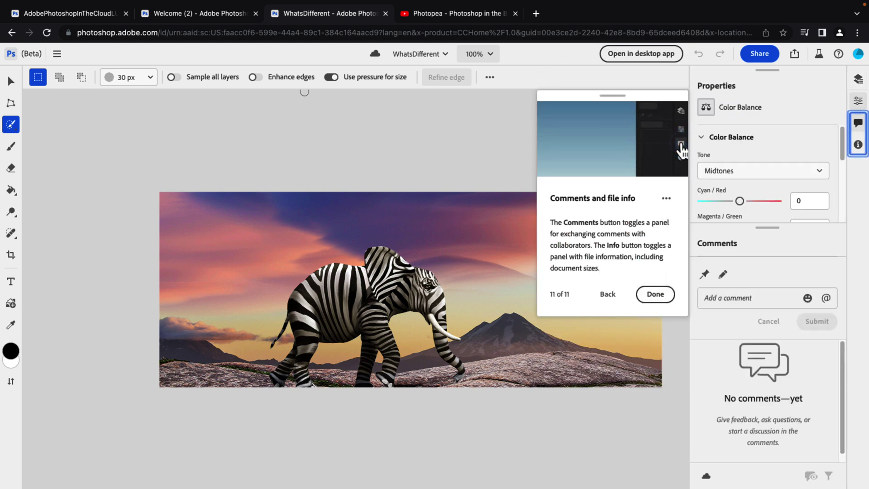
On the AdobePhotoshopInTheCloudLUM1080 tab, view Layer 0's right-click actions, then dismiss them.
click(89, 12)
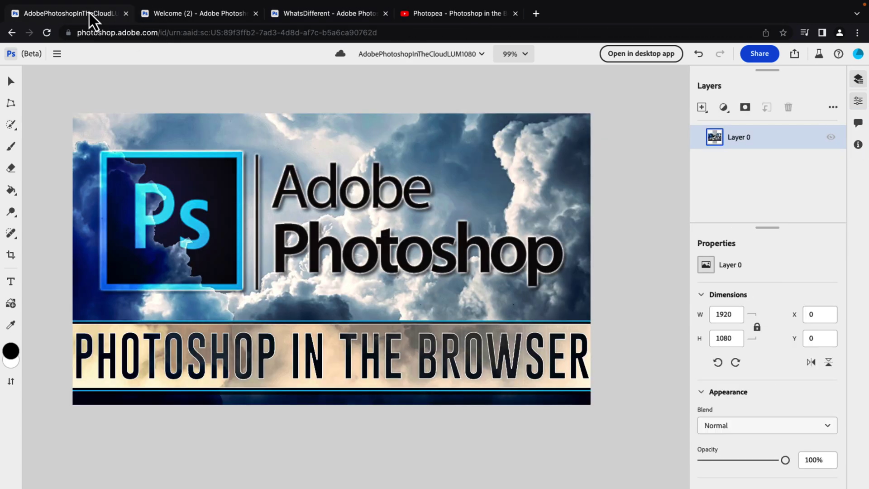
right_click(751, 141)
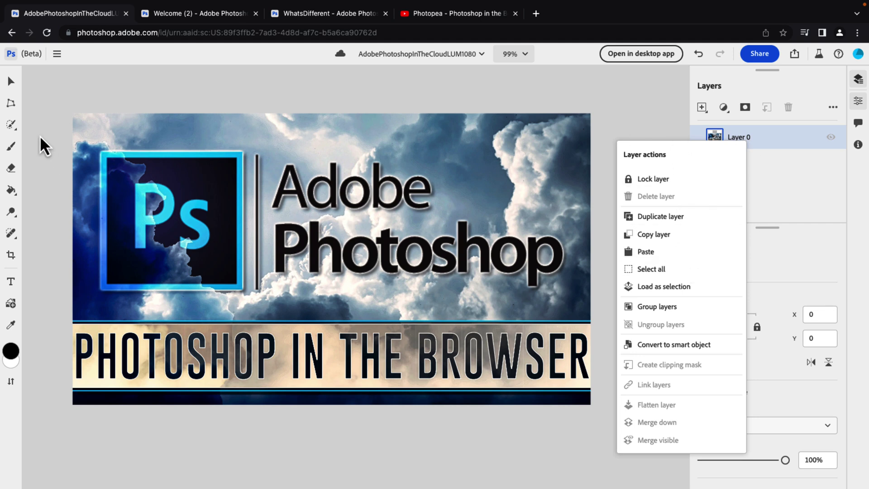
click(18, 130)
Brush the letter A of Adobe with Quick Selection and check the More selection actions.
click(11, 125)
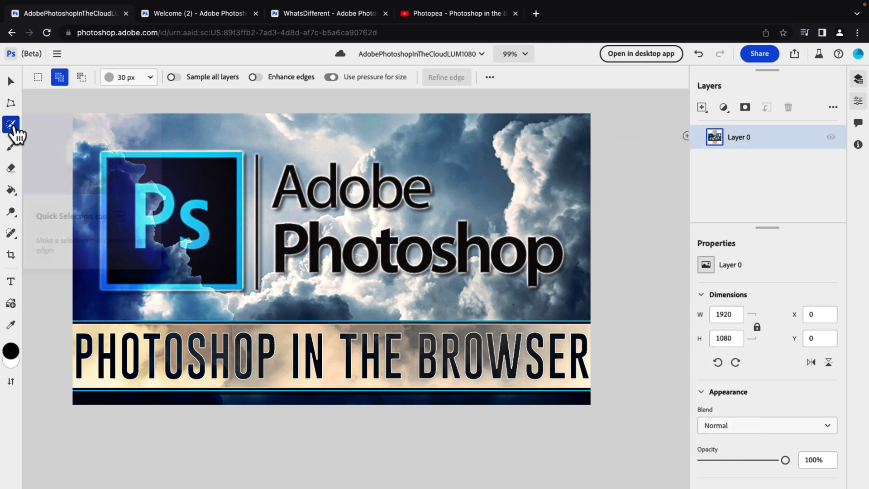
mouse_move(281, 204)
mouse_down()
mouse_move(285, 169)
mouse_move(311, 194)
mouse_move(343, 183)
mouse_move(422, 193)
mouse_up()
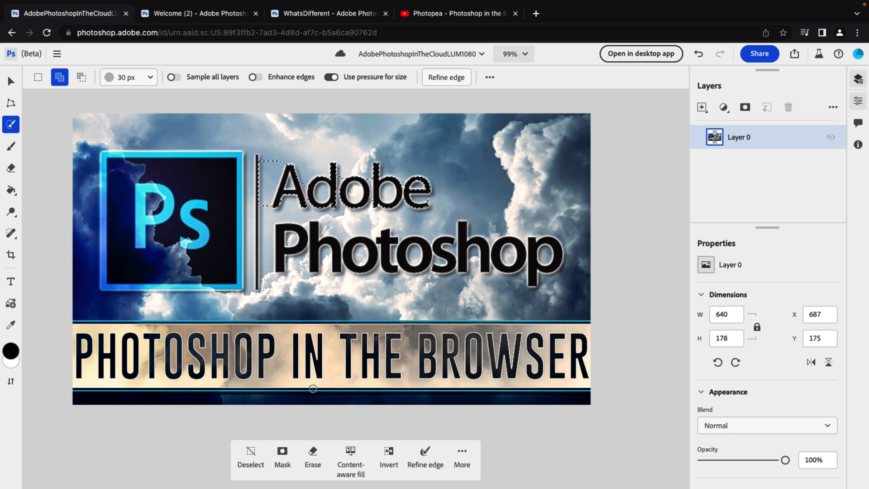
click(462, 457)
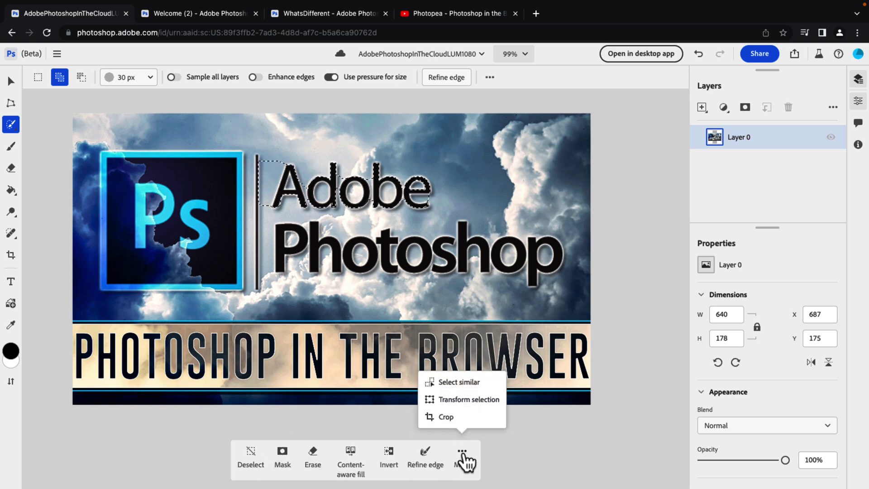
click(618, 427)
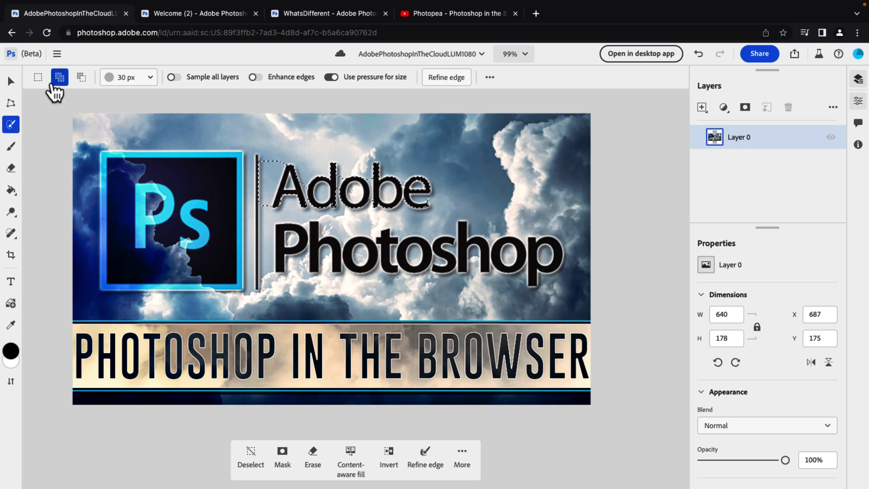
click(58, 61)
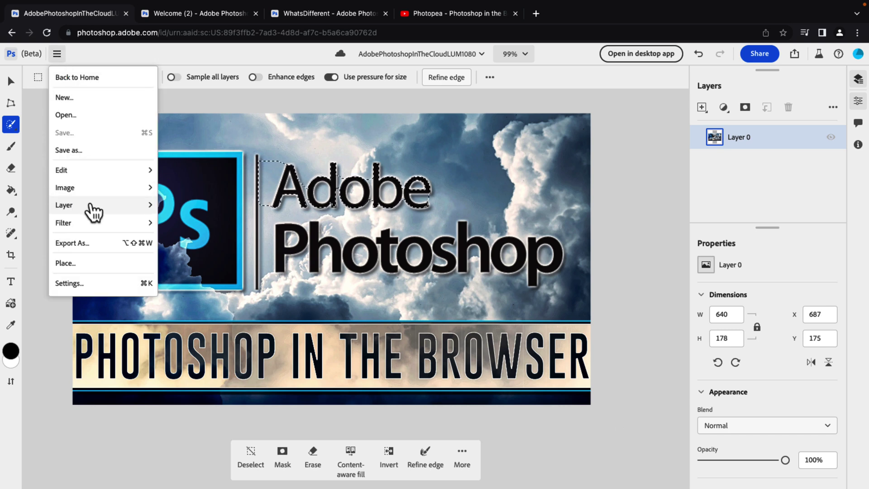
mouse_move(90, 209)
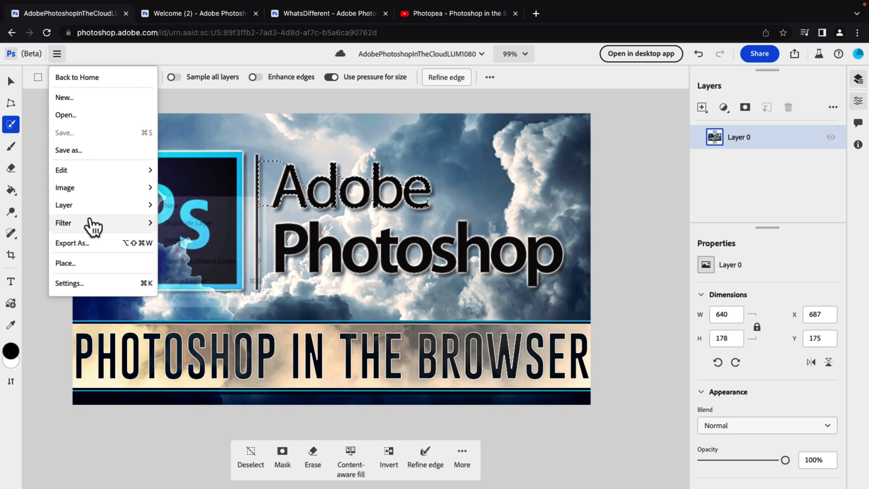
mouse_move(90, 228)
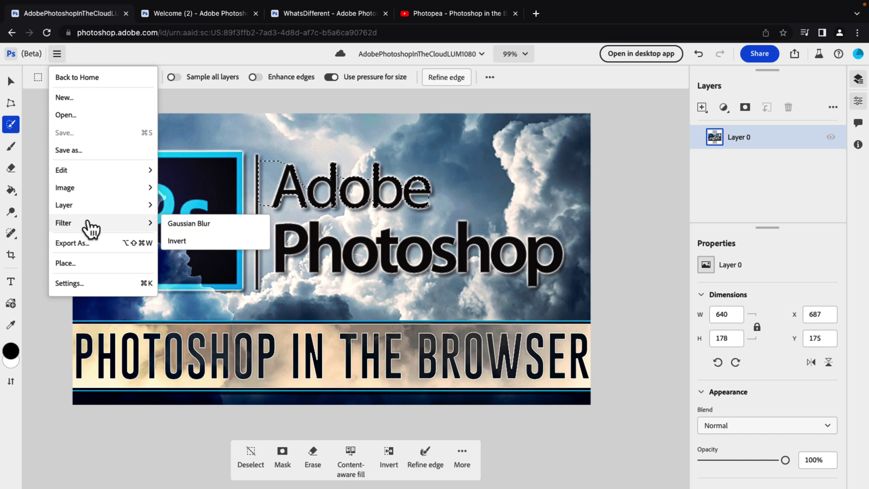
click(73, 243)
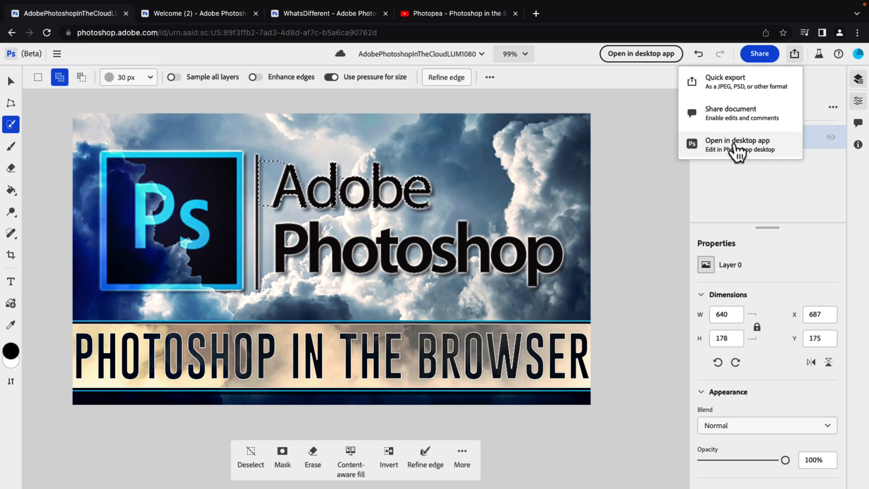
click(776, 91)
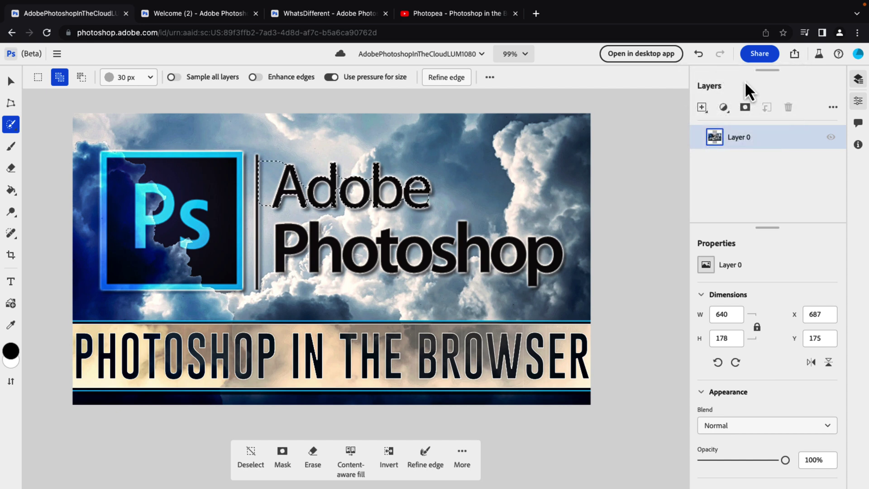
click(796, 56)
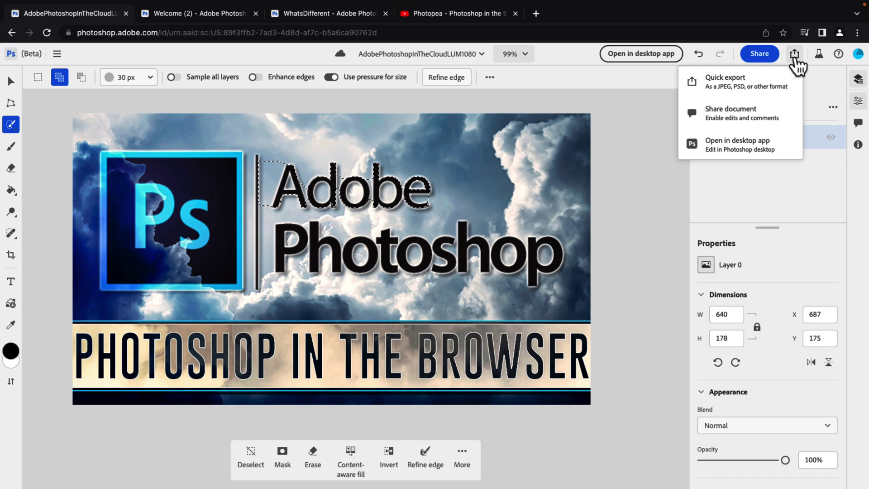
click(742, 84)
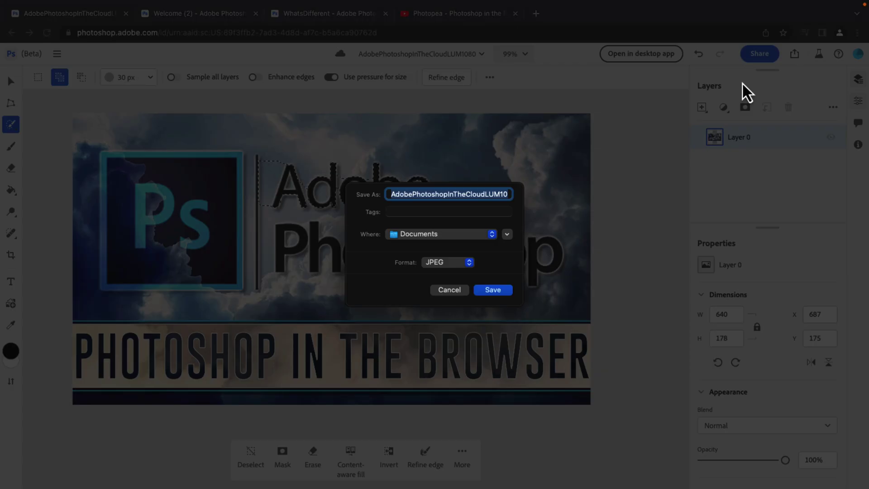
click(462, 261)
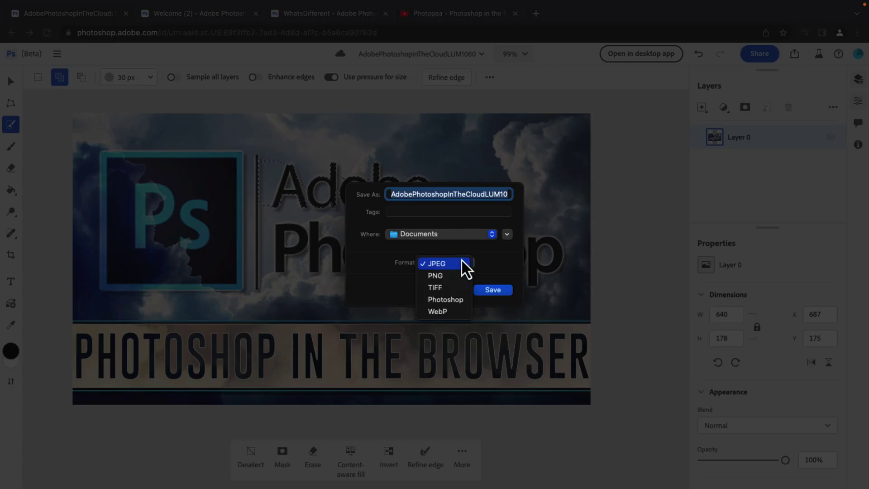
click(511, 275)
Cancel the export, then reopen and close the export and share options.
click(445, 293)
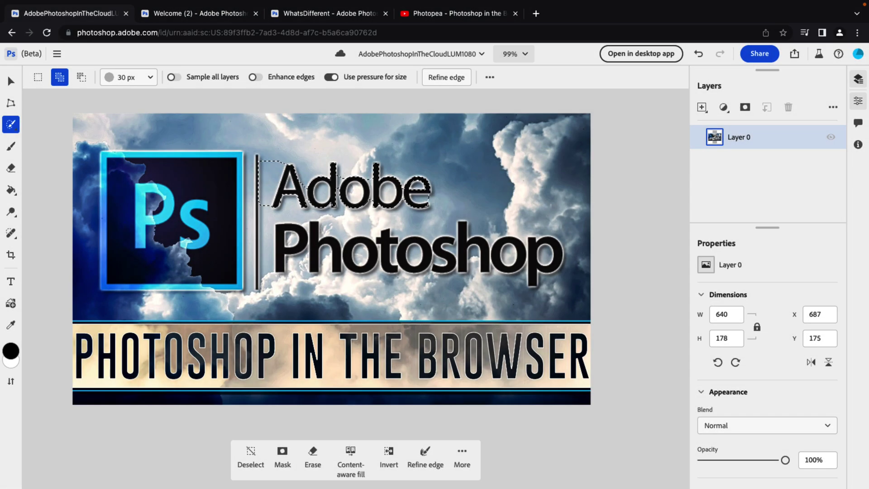
click(796, 56)
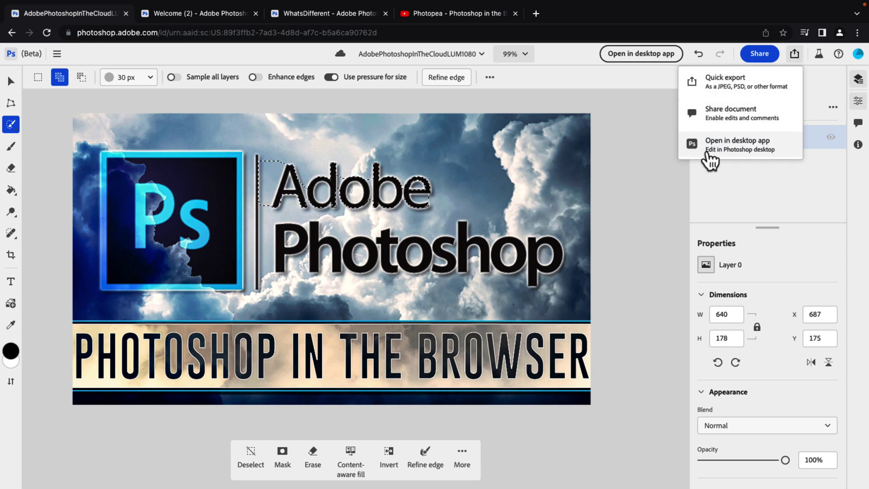
click(640, 191)
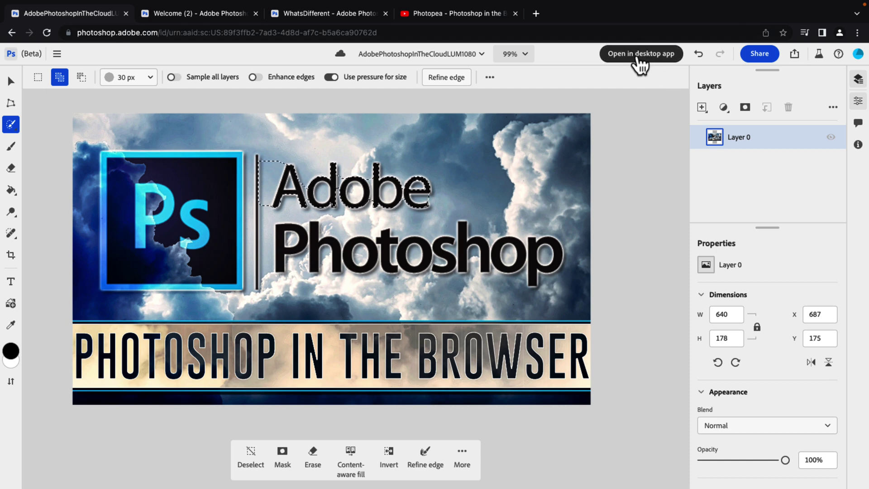
Toggle the Layers panel from the right rail and hide the Properties panel.
click(858, 80)
click(858, 80)
click(858, 79)
click(858, 80)
click(858, 80)
click(858, 101)
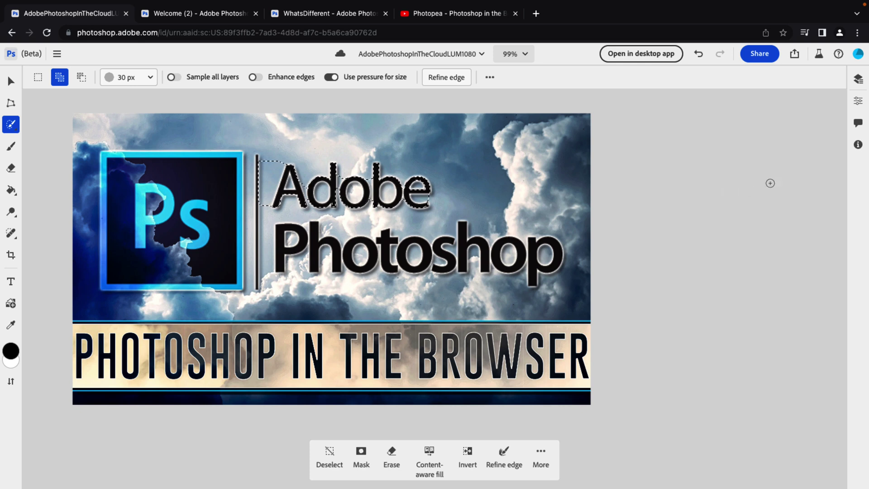
Show the Comments panel and the document info listing the 1920×1080 px, 72 ppi, RGB 8 bit canvas.
click(858, 123)
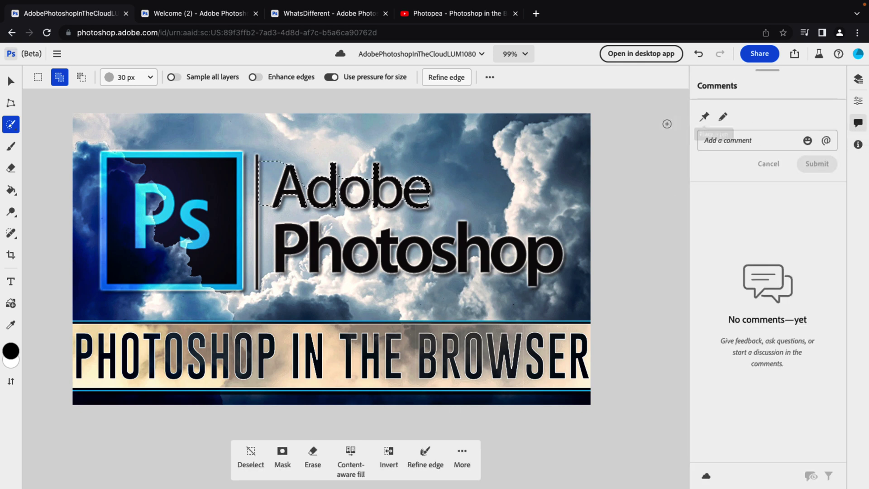
click(859, 145)
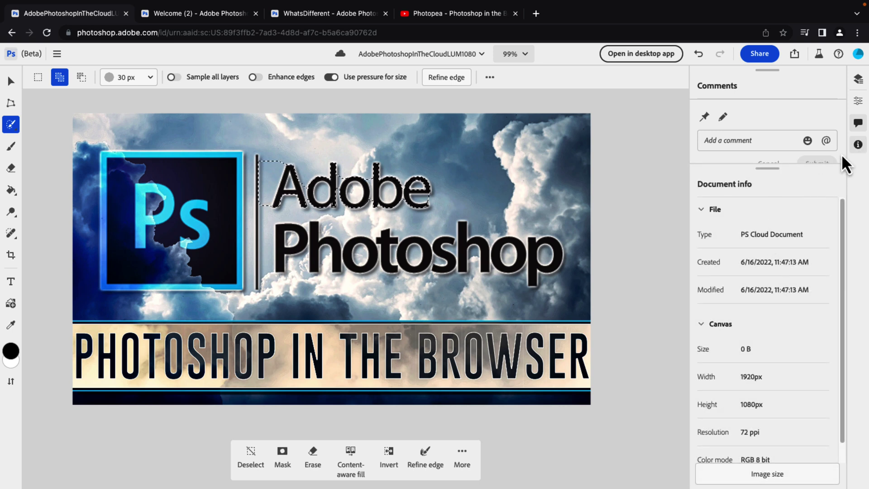
scroll(699, 403, down, 1)
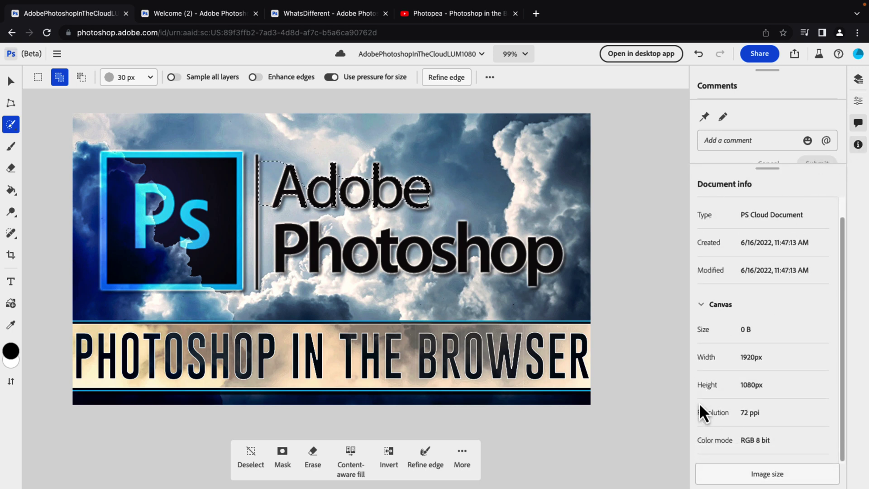
Check Version history from the document-name menu, then dismiss it with Escape.
click(479, 57)
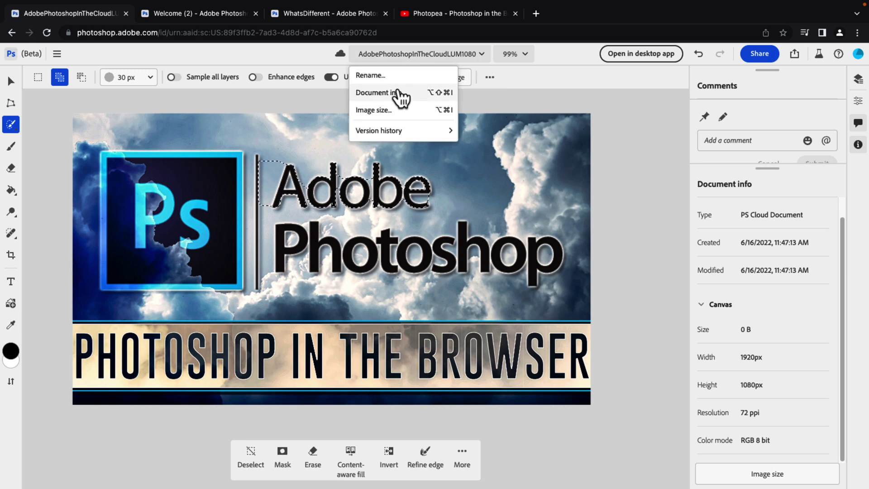
mouse_move(385, 135)
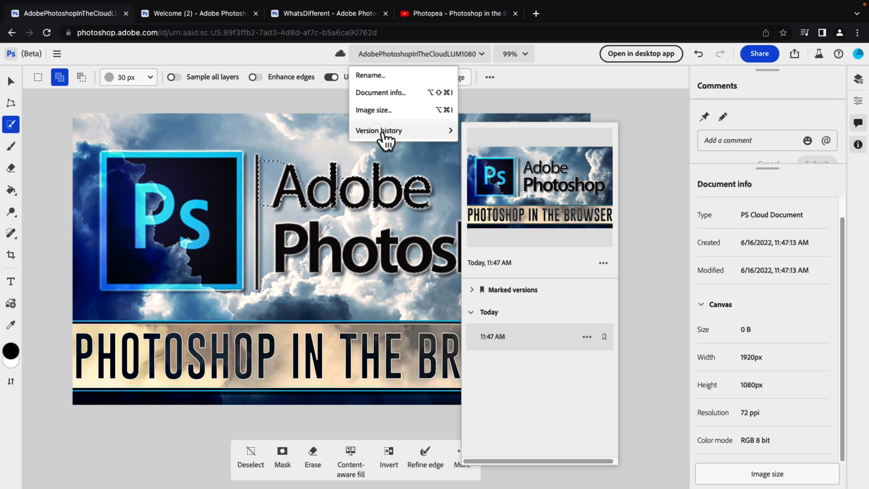
click(604, 263)
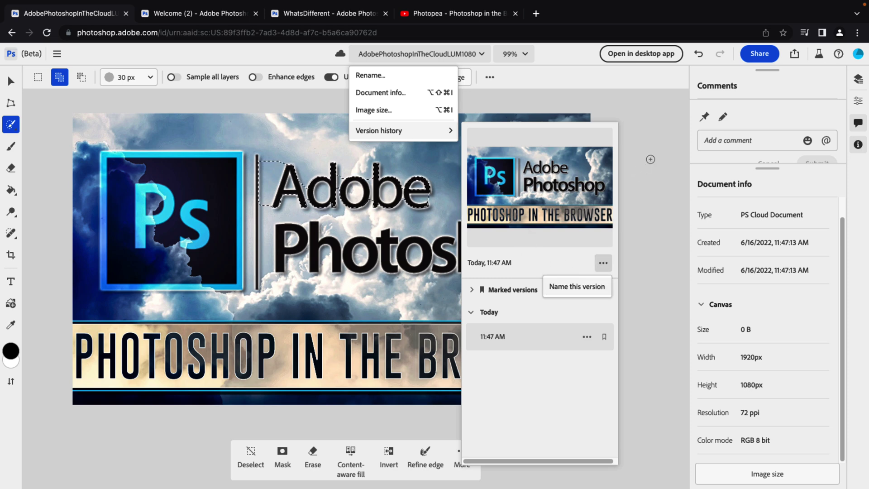
key(Escape)
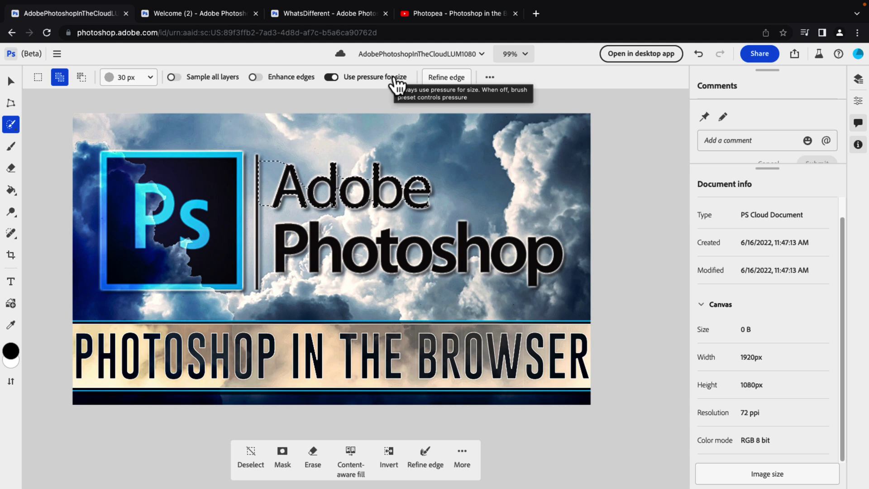
Return via the Ps logo to the Photoshop (Beta) home page and scroll its tutorials and recent files.
click(11, 54)
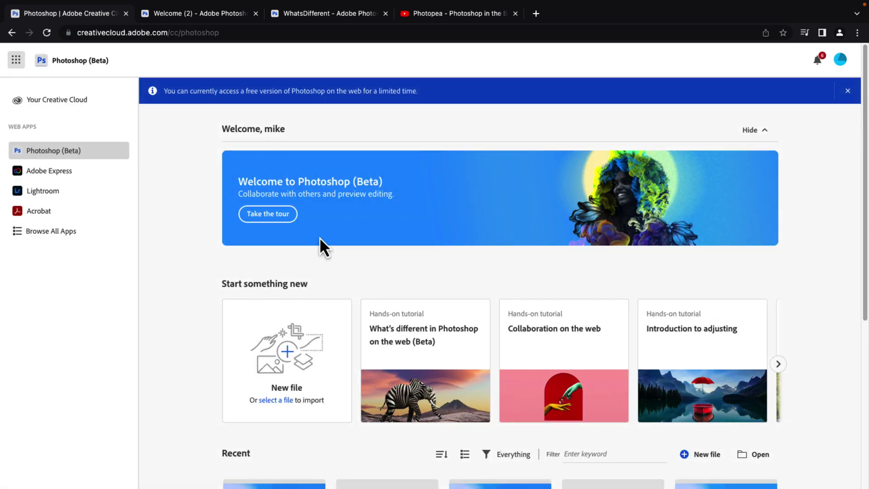
scroll(495, 299, down, 3)
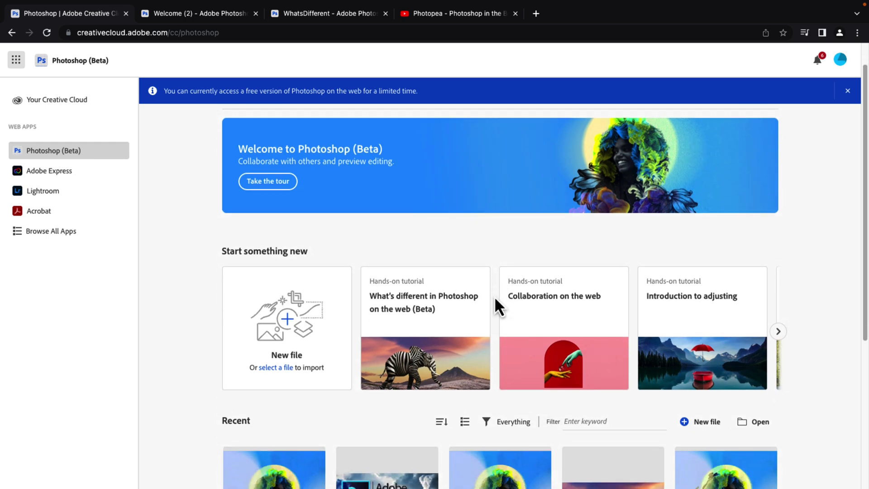
scroll(495, 299, down, 2)
scroll(496, 299, up, 5)
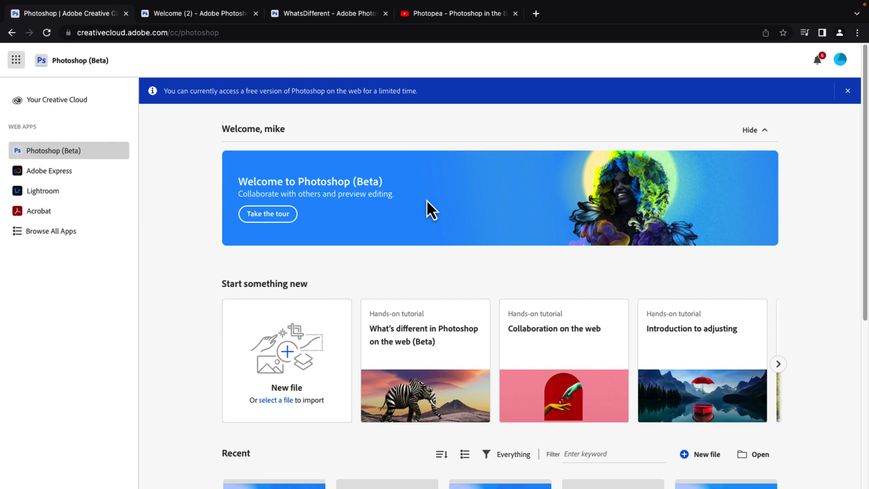
click(447, 18)
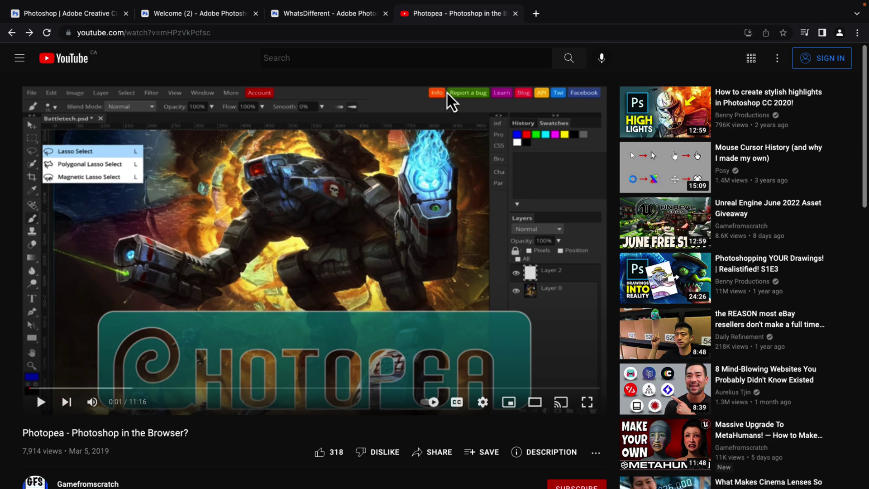
key(ctrl+1)
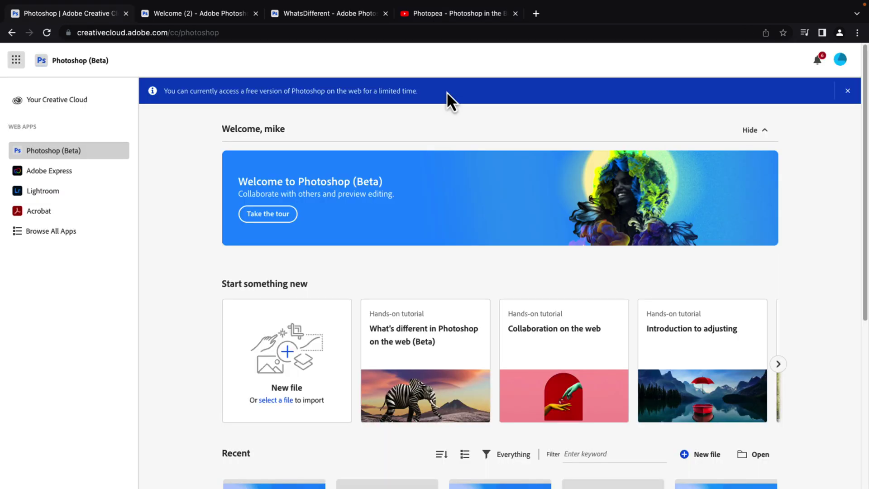